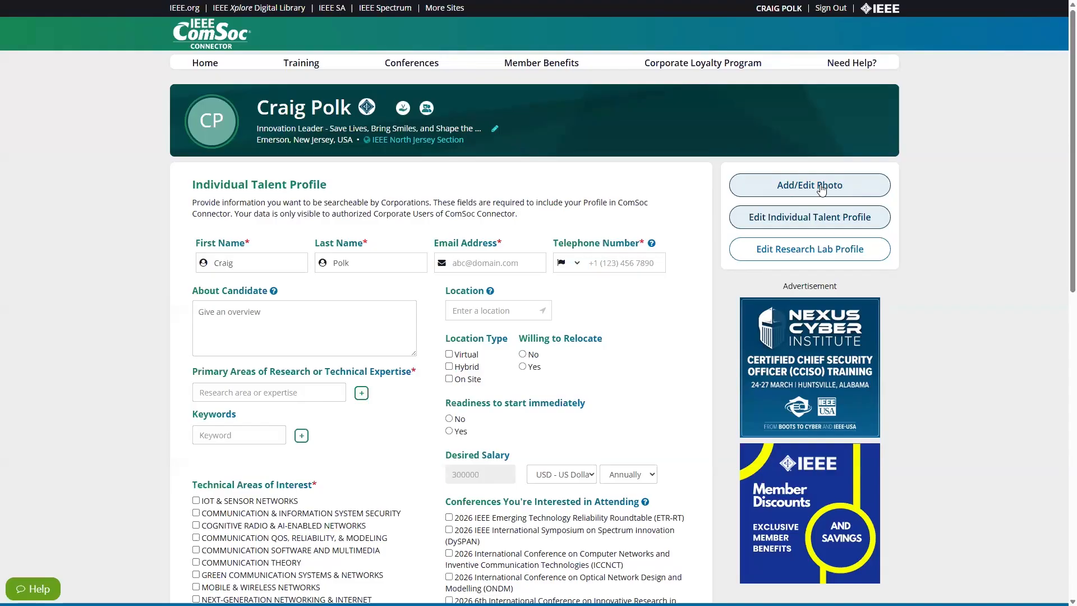
Upload a new profile photo from a local image file and save it.
click(820, 187)
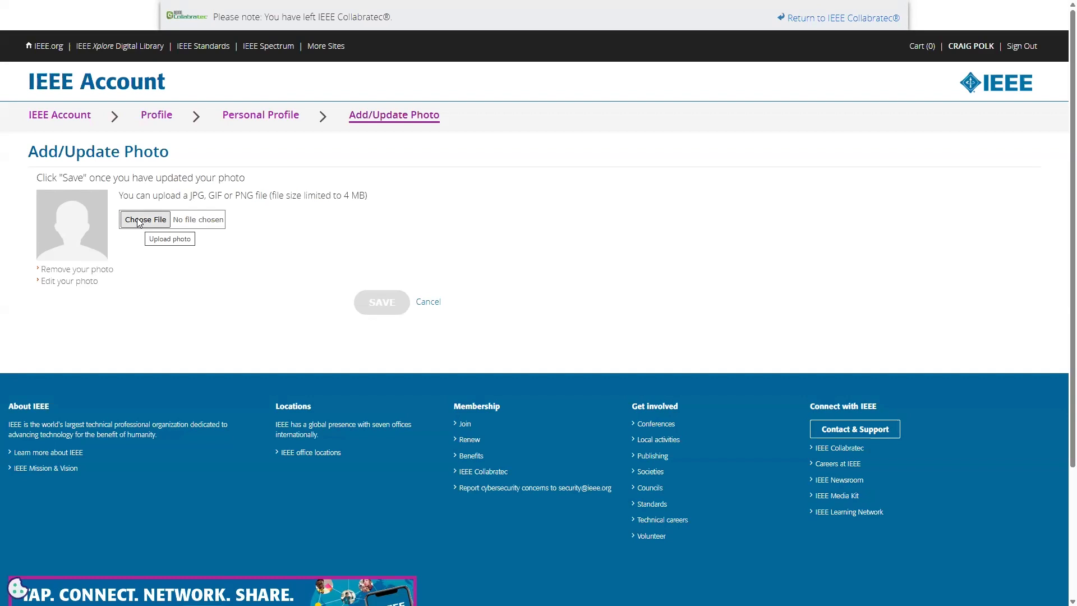
click(139, 223)
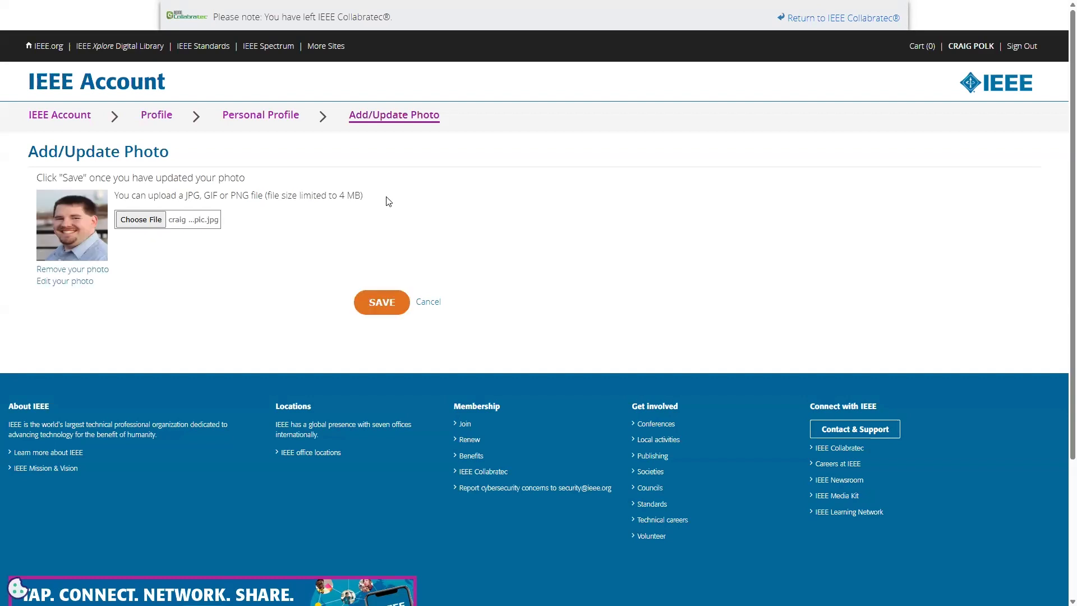
mouse_move(378, 200)
mouse_down()
mouse_move(167, 211)
mouse_move(373, 203)
mouse_up()
click(381, 303)
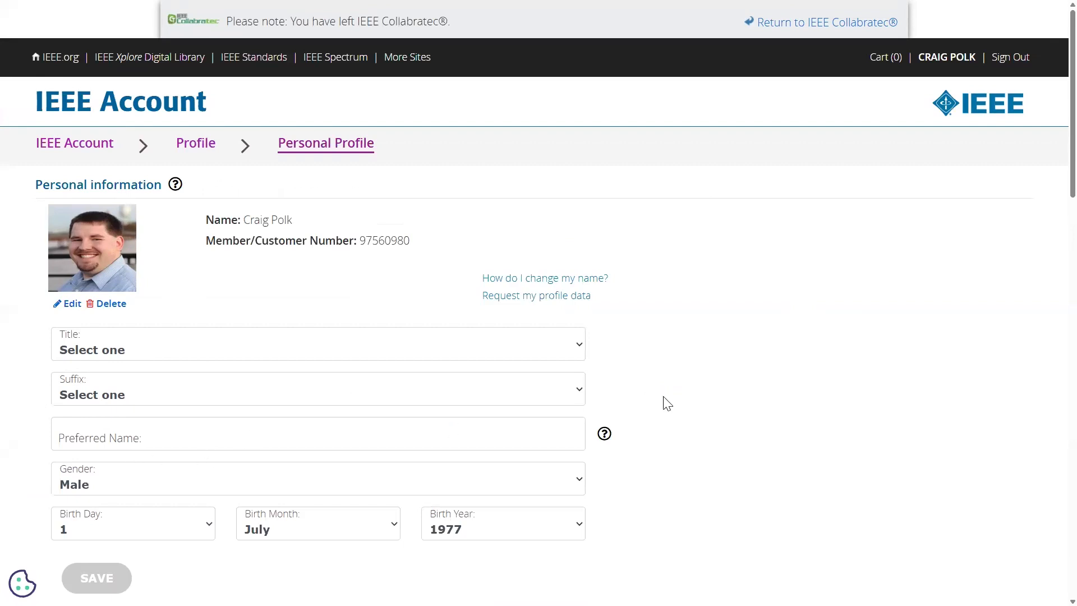
Save the biography section of the IEEE personal profile.
scroll(667, 402, down, 10)
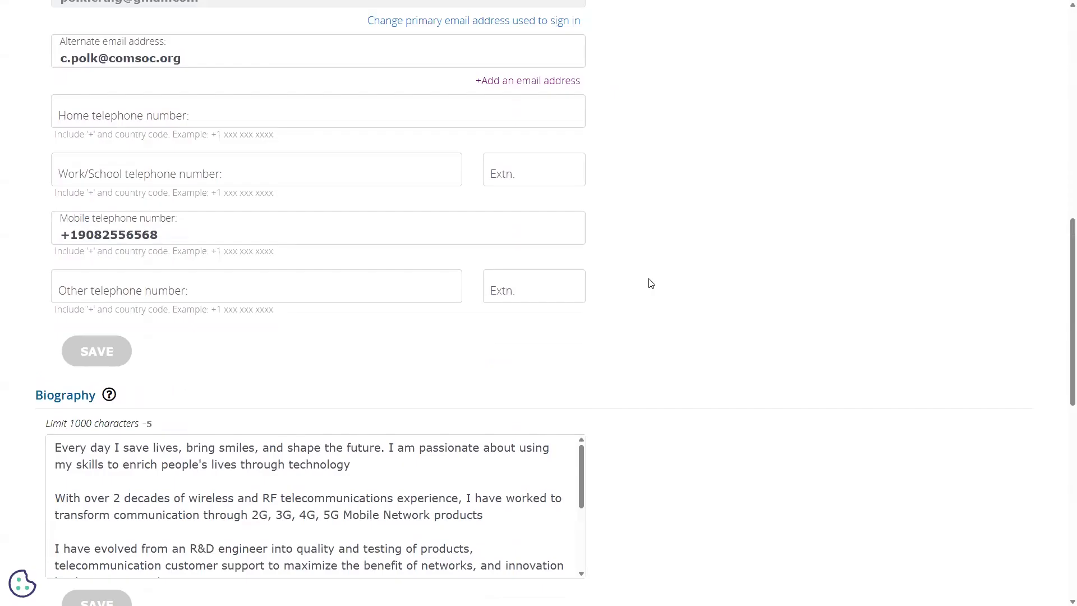
scroll(650, 282, down, 4)
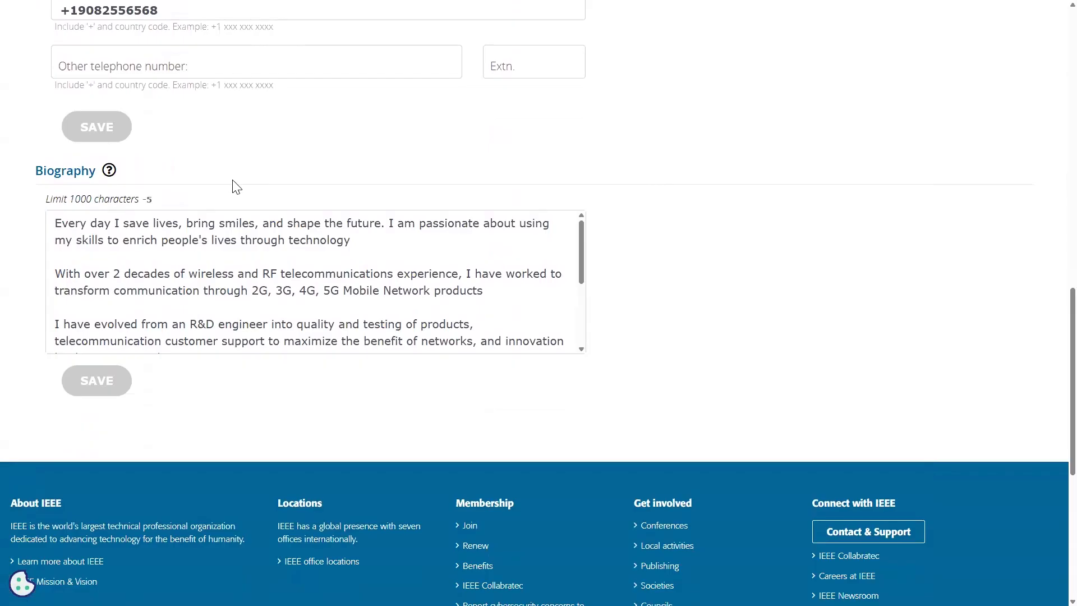
click(262, 56)
click(288, 137)
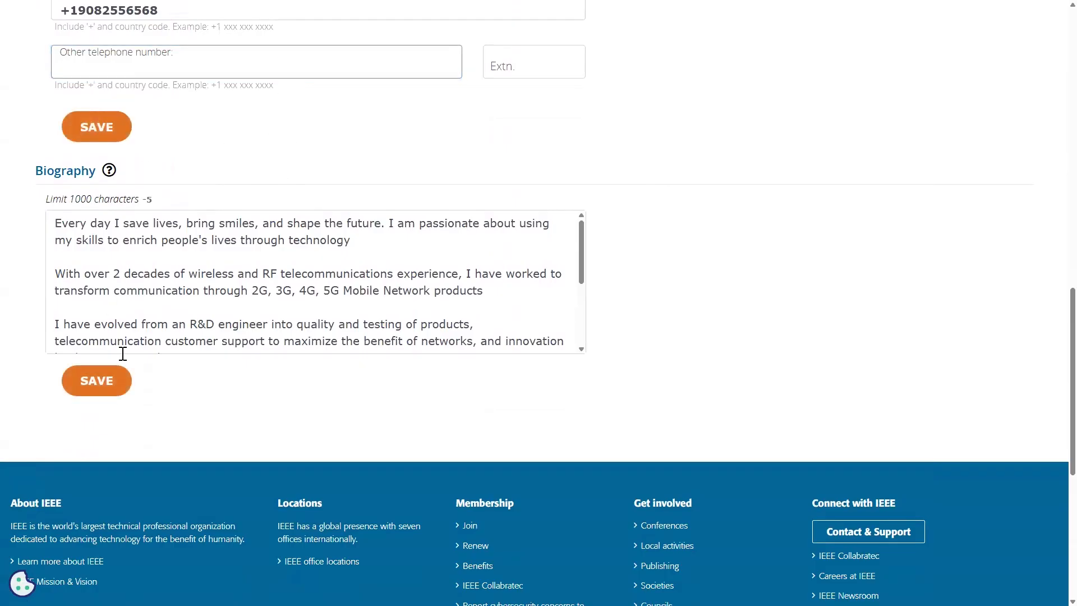
click(96, 380)
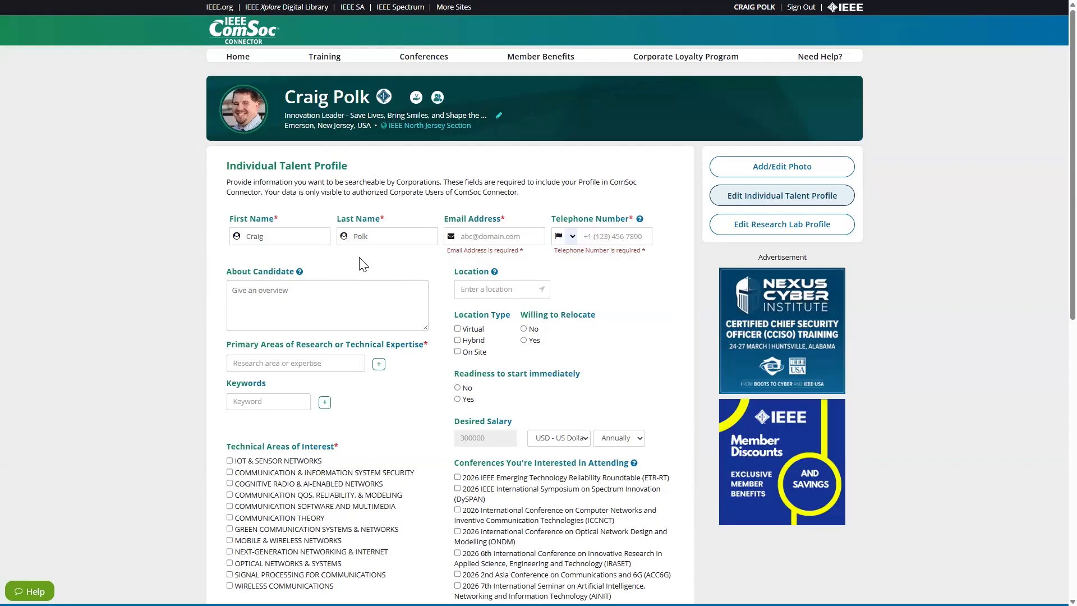
Fill in the talent profile's e-mail address field with the candidate's work e-mail.
key(Tab)
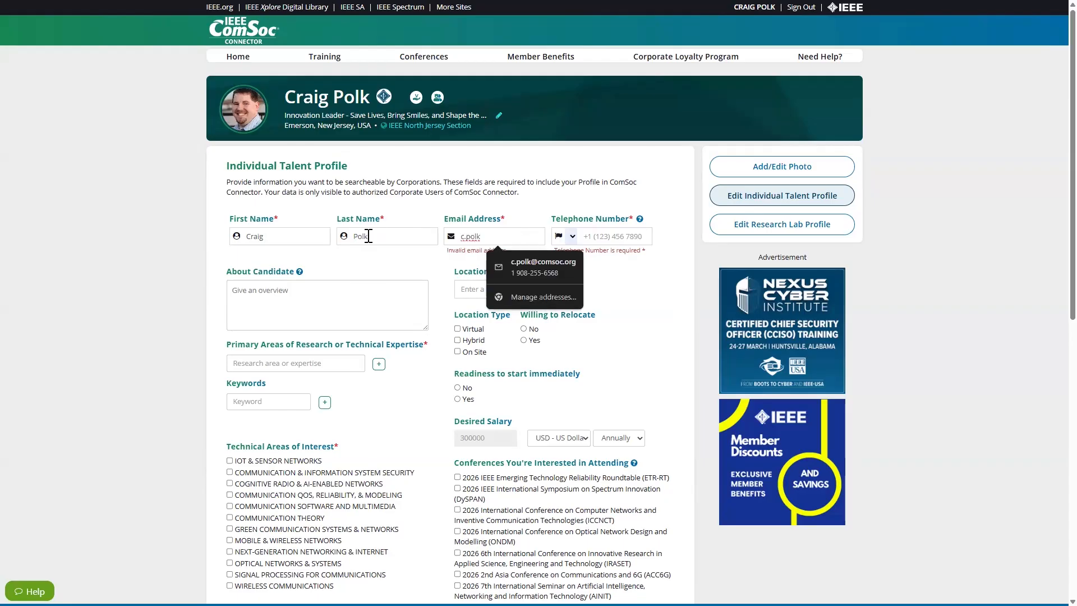
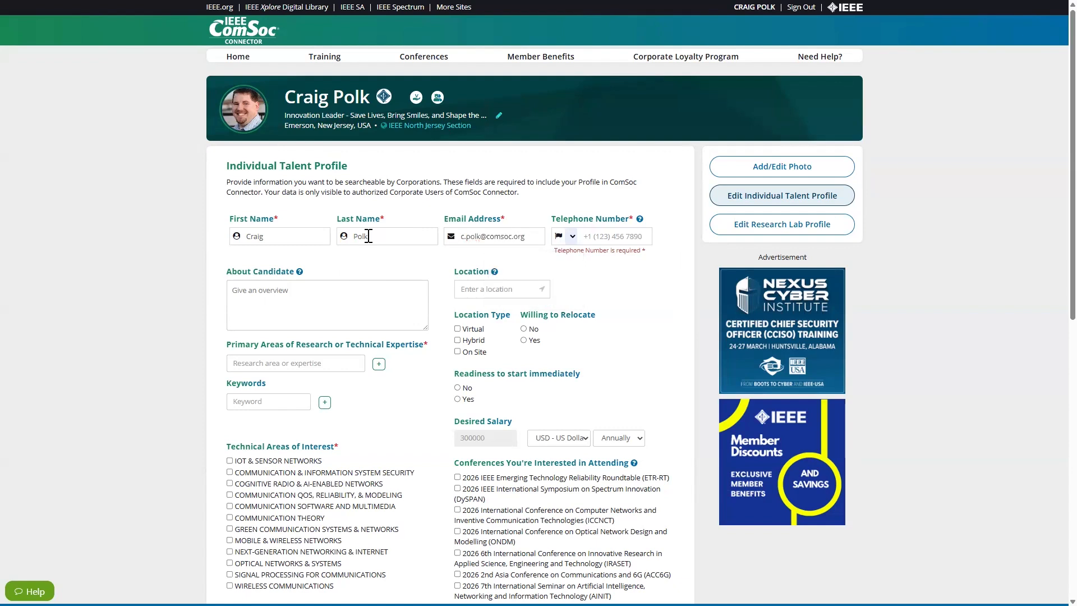
Set the telephone country to United States and fill in the candidate's mobile phone number.
drag(646, 251, 550, 251)
click(604, 281)
click(572, 237)
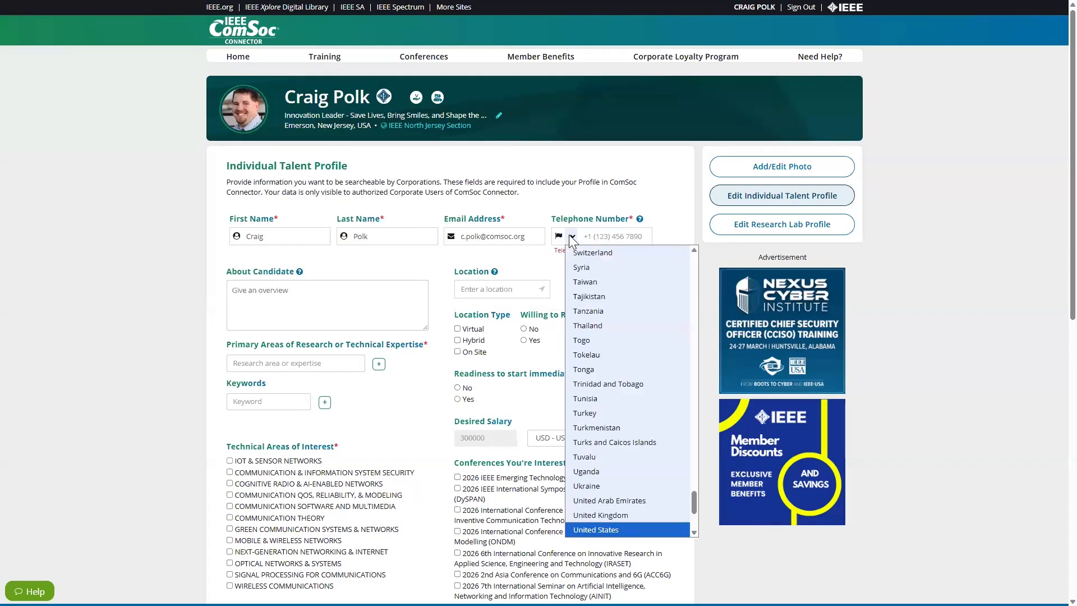
click(606, 530)
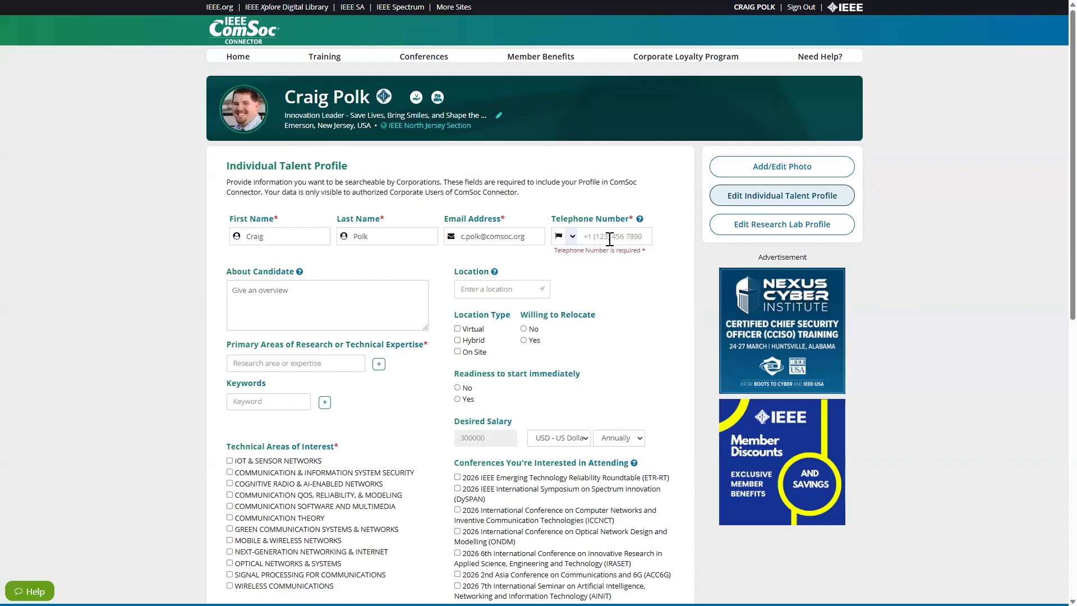
click(609, 239)
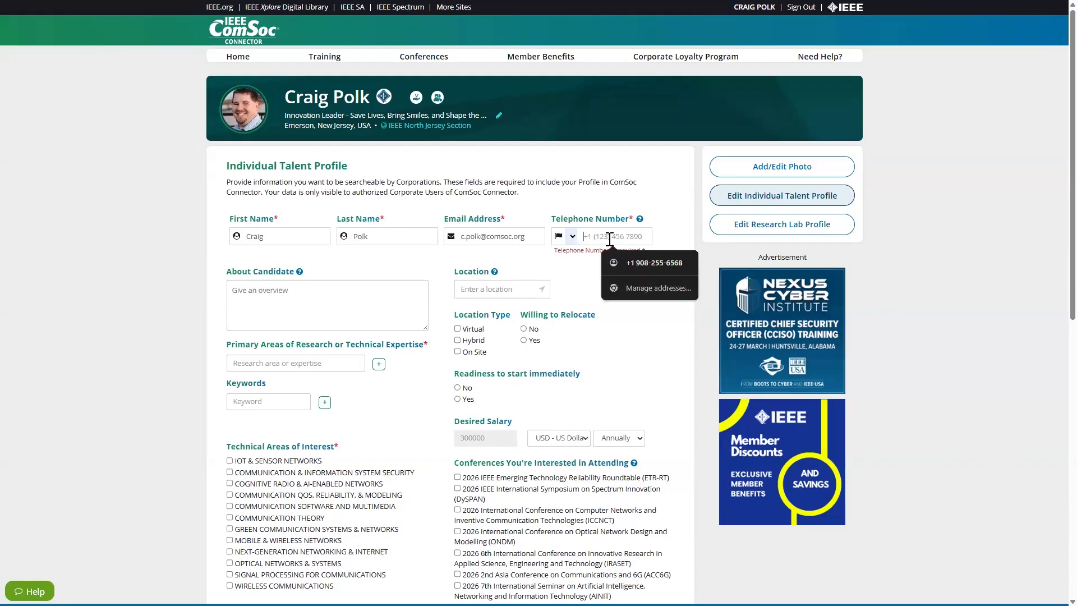
click(629, 265)
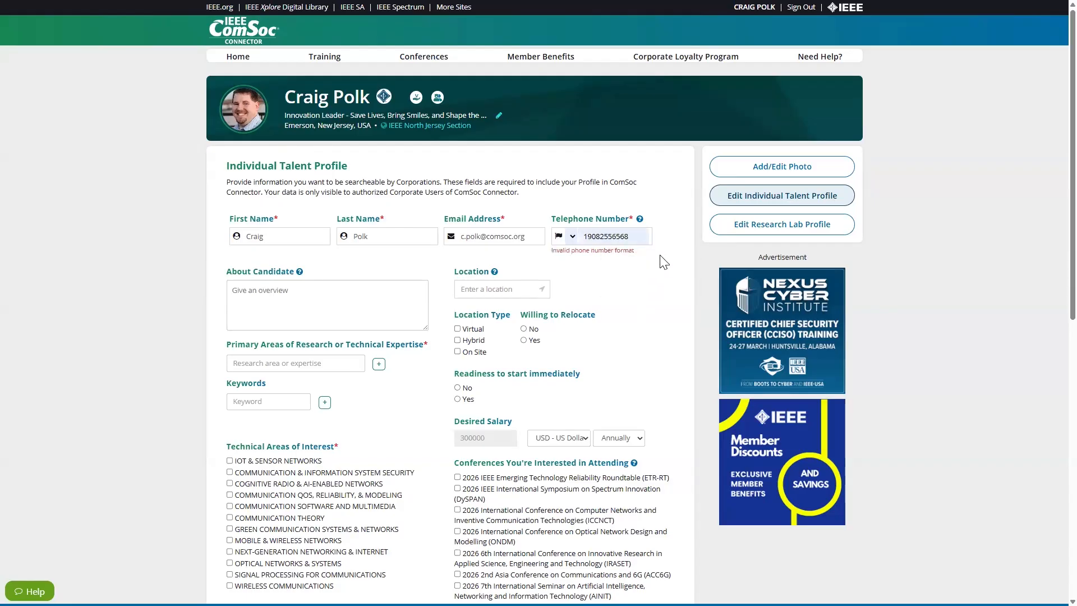
click(274, 299)
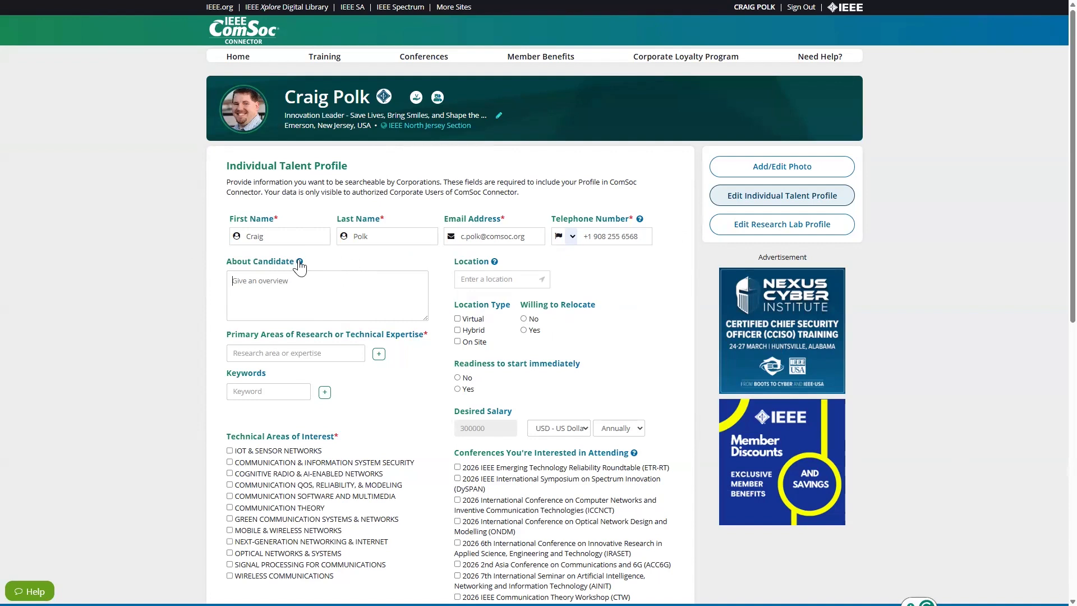
Enter Telecommunication as the primary area of research or technical expertise.
mouse_move(299, 261)
mouse_move(493, 264)
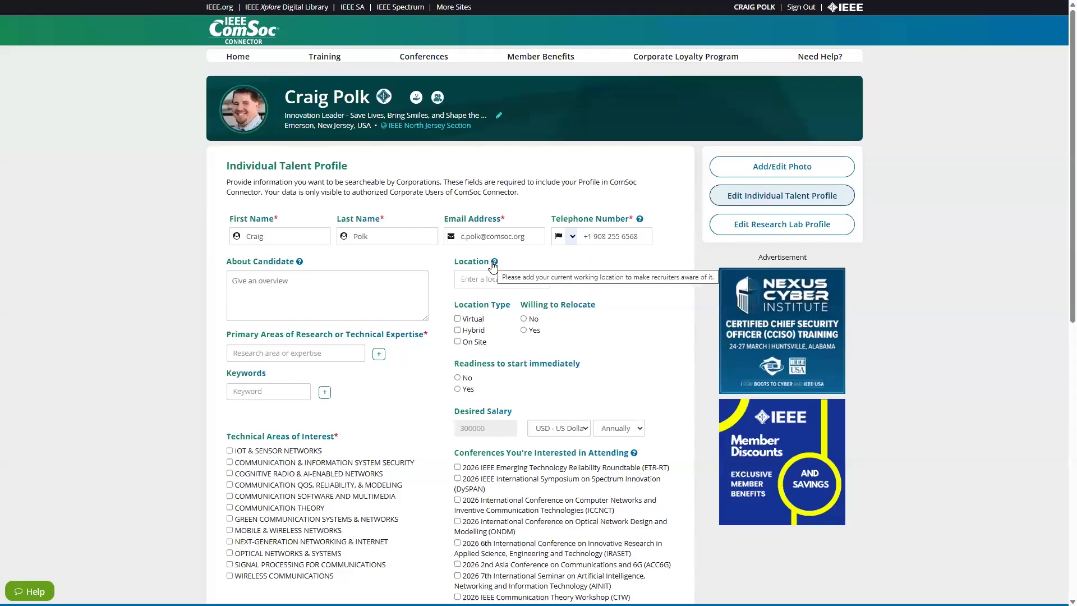
drag(431, 335, 414, 336)
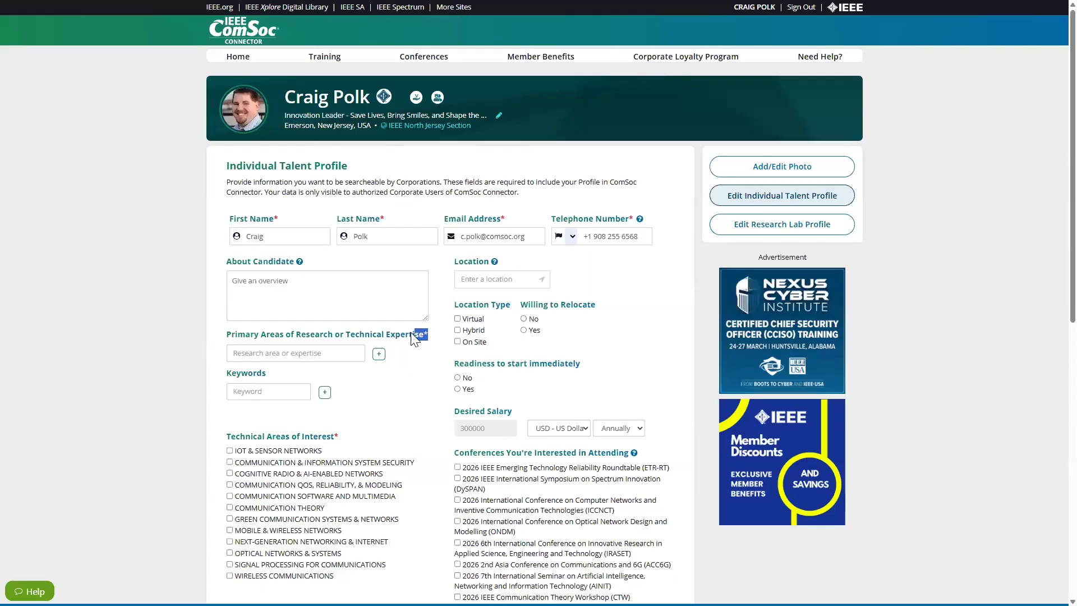
click(436, 342)
click(342, 352)
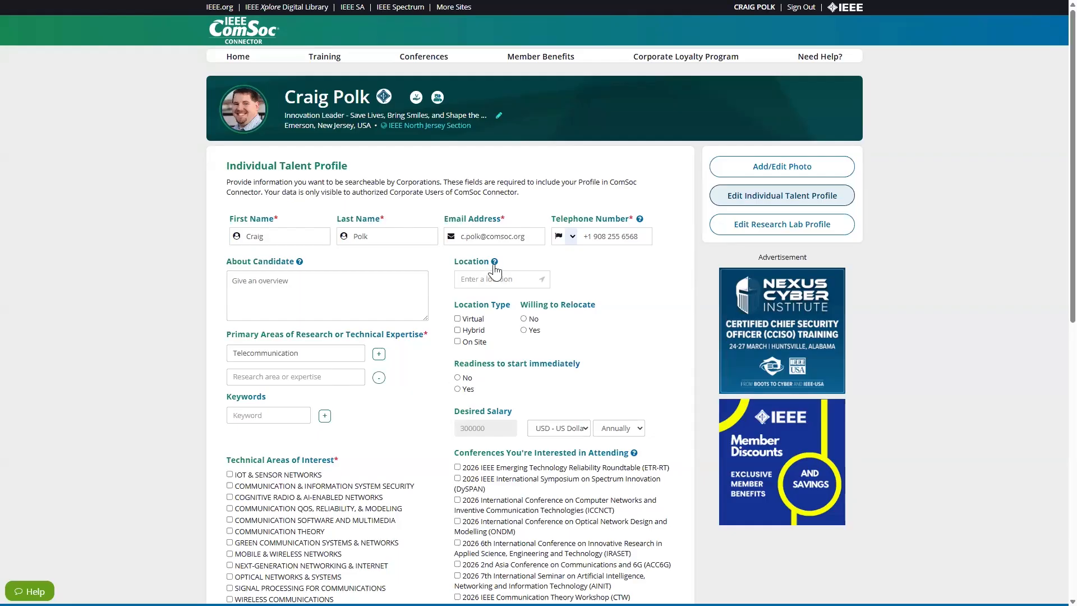
mouse_move(494, 267)
scroll(494, 310, down, 2)
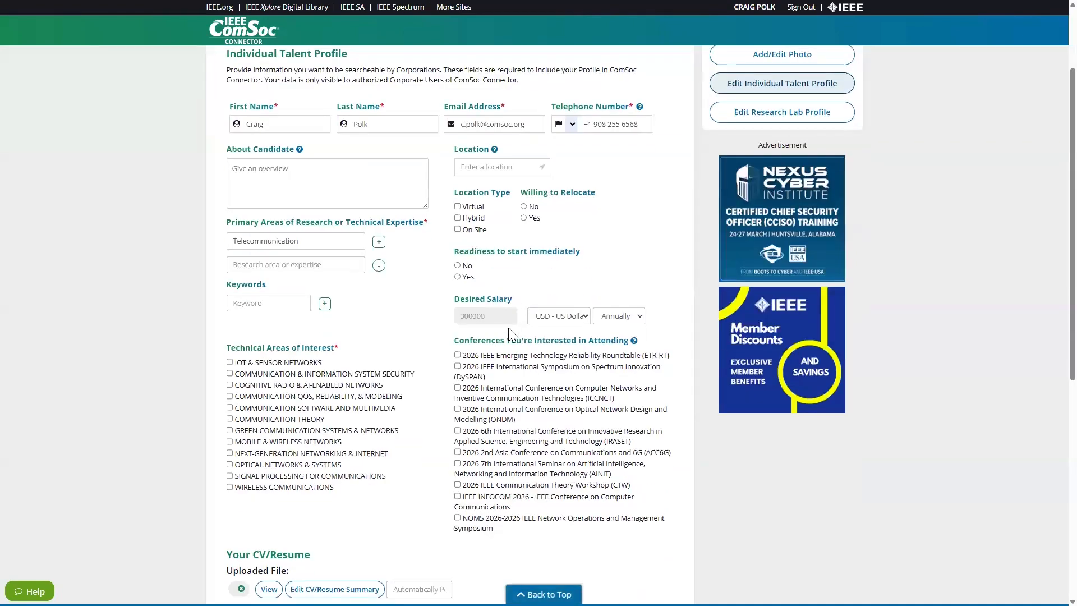
click(633, 318)
click(574, 314)
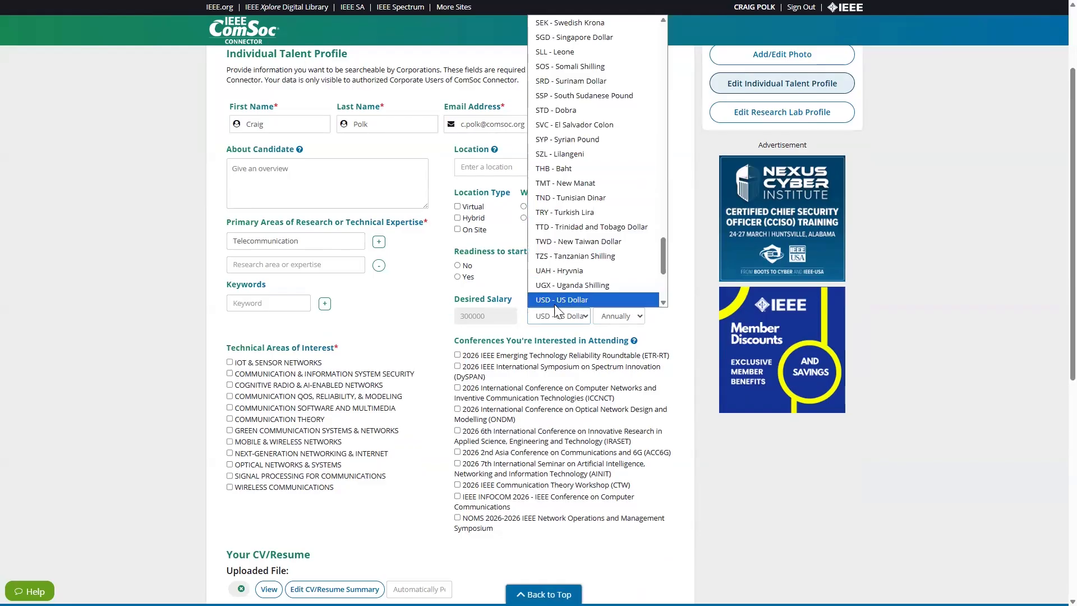
click(438, 313)
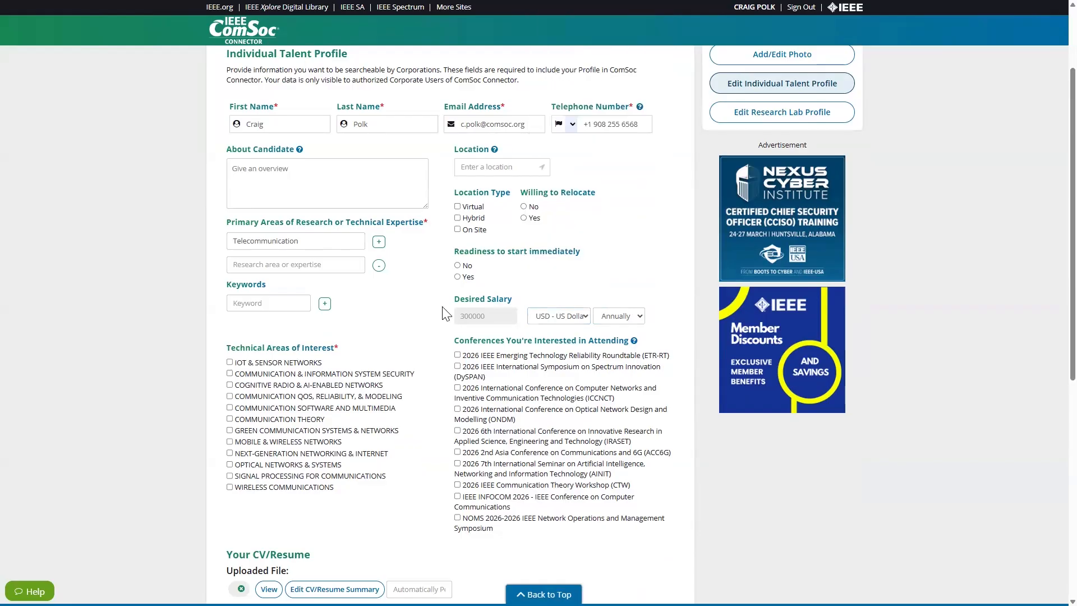
Check Communication & Information System Security and Wireless Communications as technical areas of interest.
scroll(437, 314, down, 2)
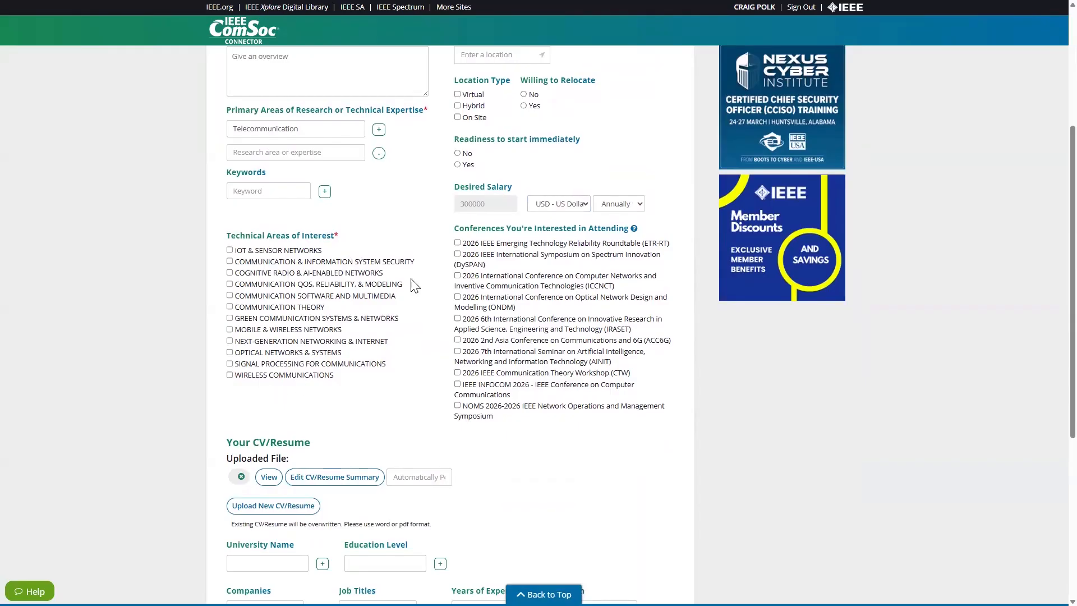
click(229, 262)
click(229, 376)
Upload a new CV/resume PDF to the talent profile.
mouse_move(637, 232)
scroll(543, 451, down, 3)
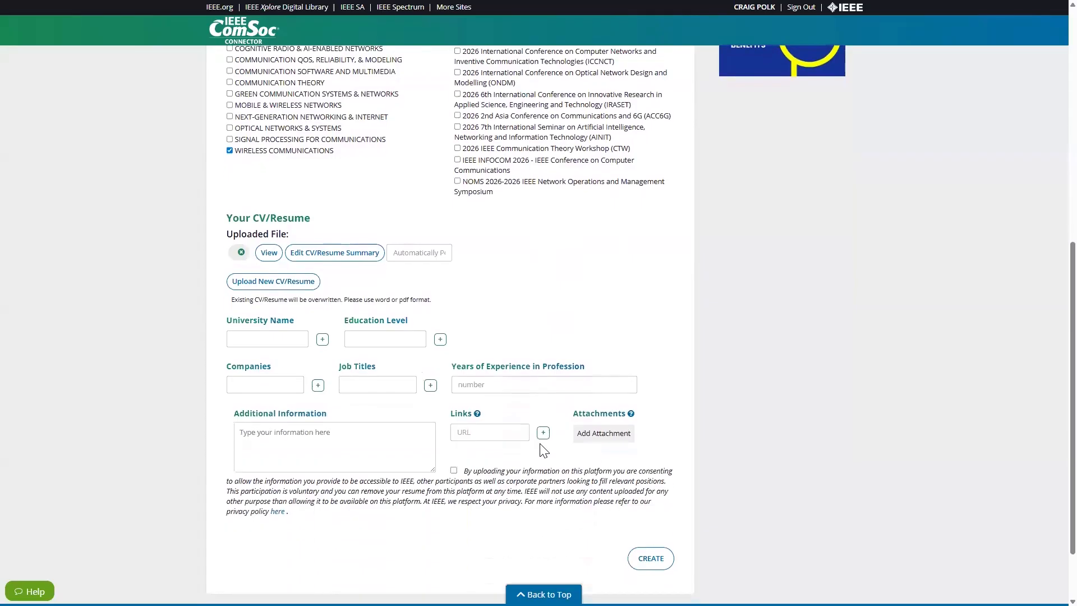
click(259, 284)
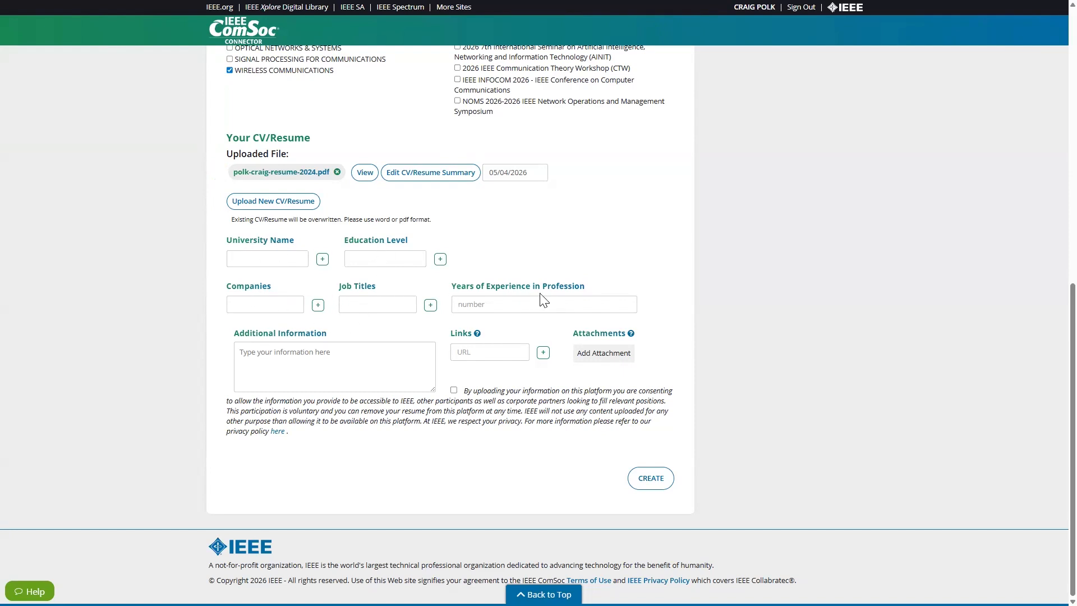
Add extra entry rows for university name, education level, companies and job titles.
click(322, 259)
click(440, 261)
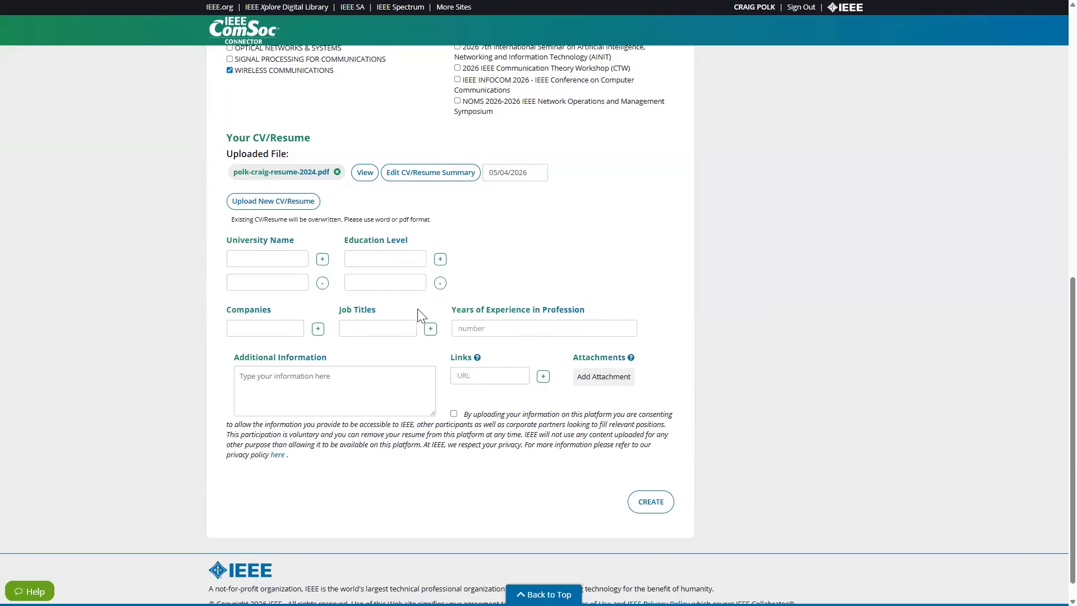
click(318, 329)
click(431, 329)
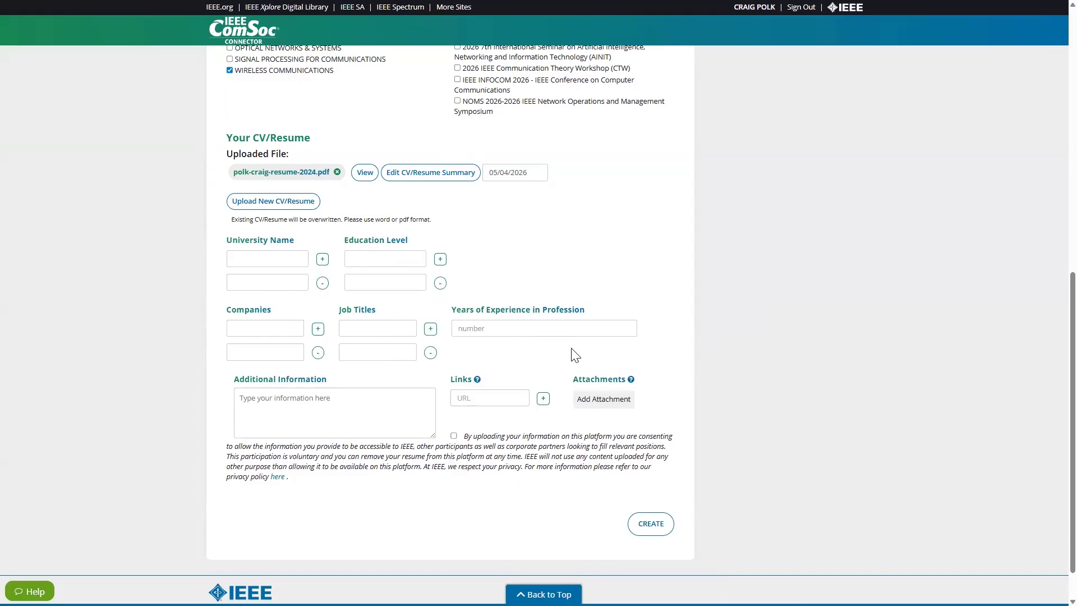
Accept the data-sharing consent and publish the individual talent profile, confirming the publication.
scroll(516, 345, down, 1)
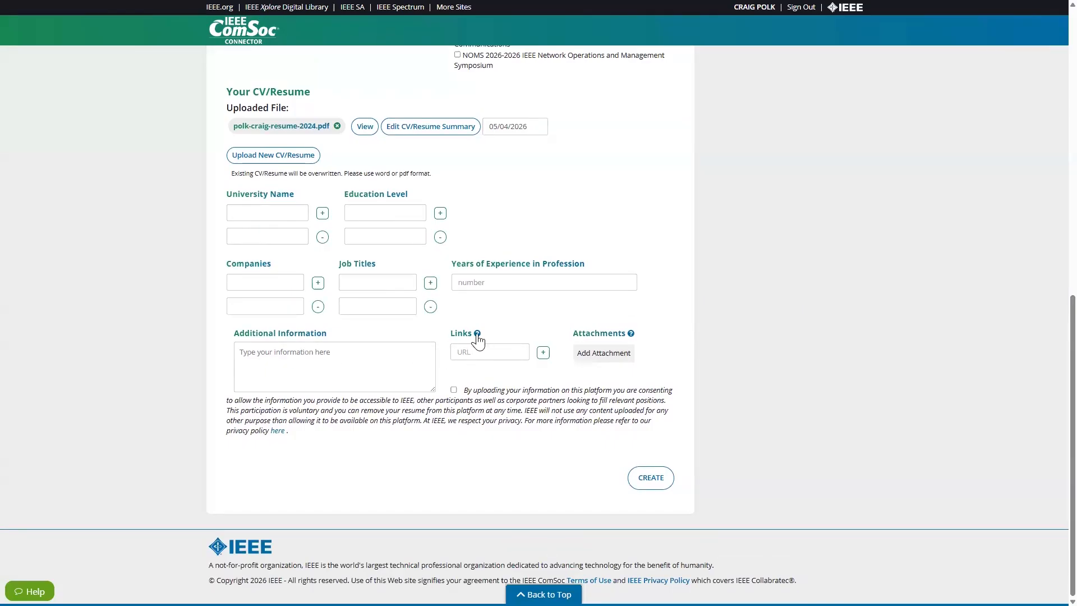
mouse_move(478, 339)
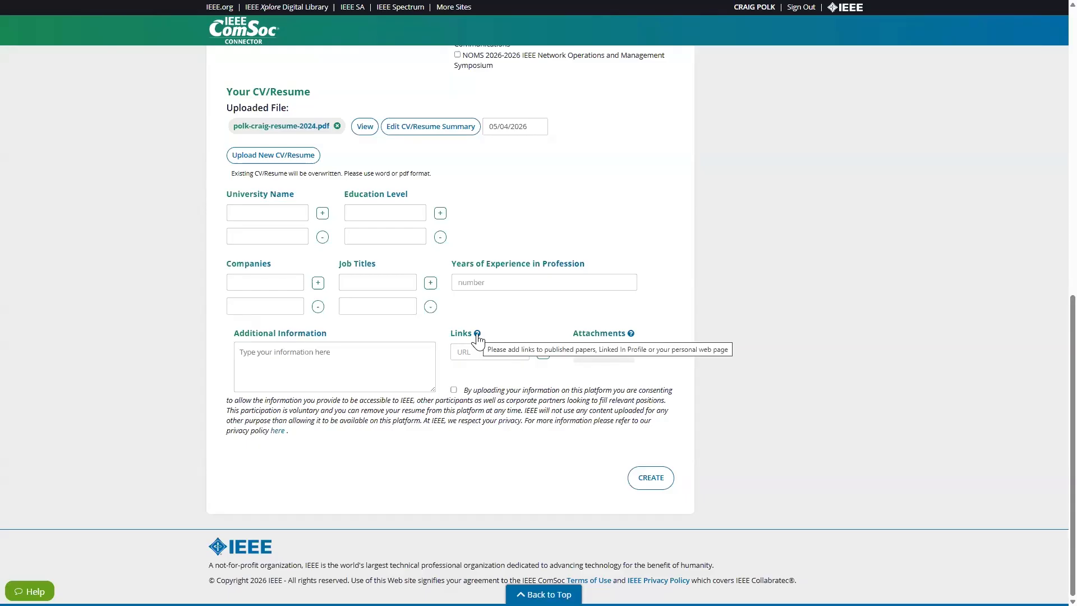
click(453, 391)
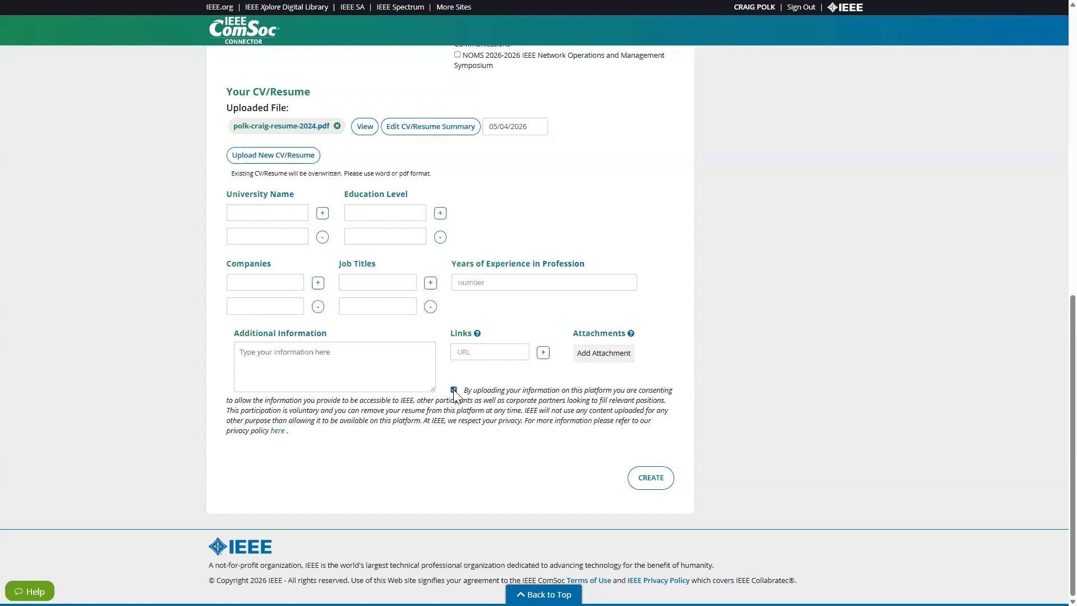
click(653, 481)
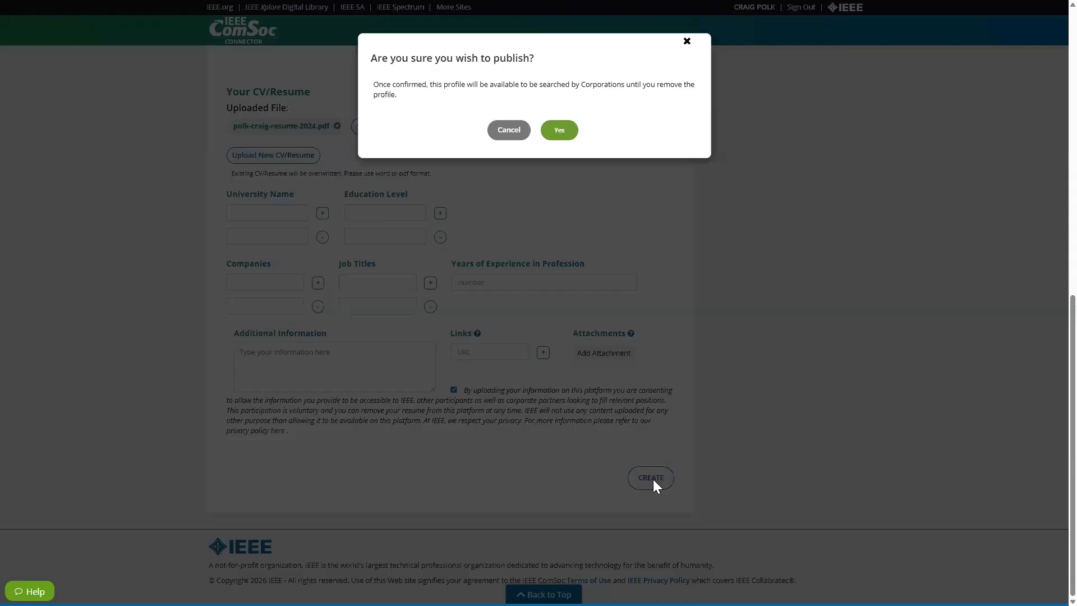
click(559, 131)
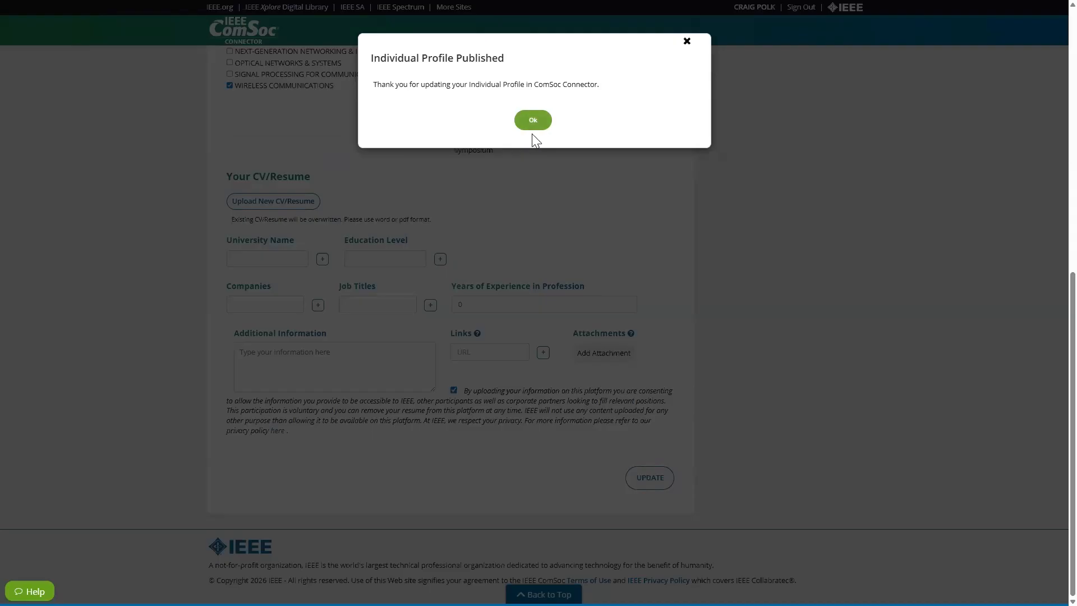
click(531, 124)
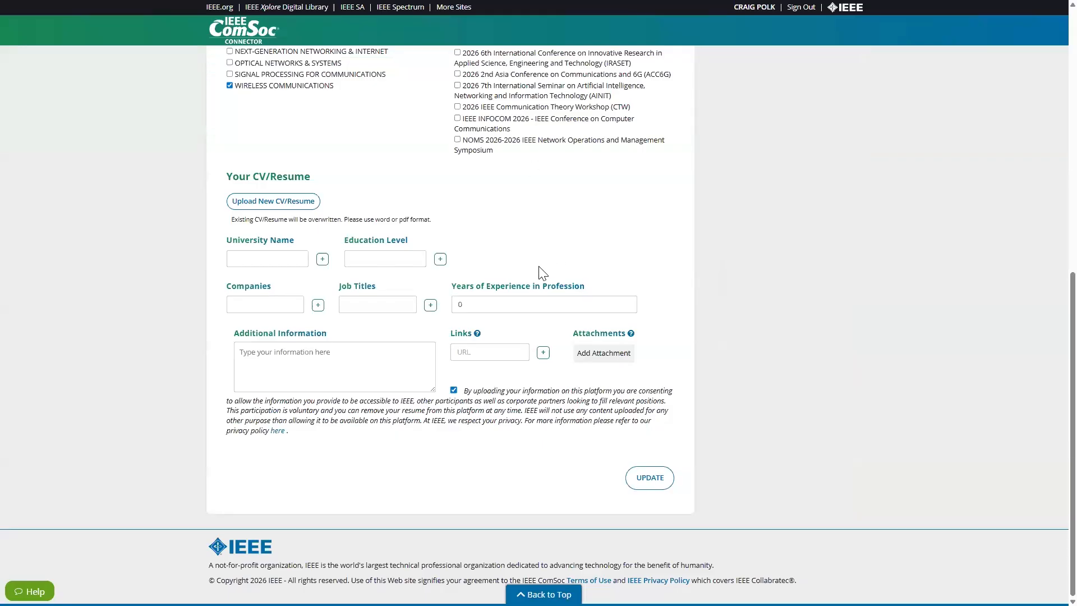
scroll(543, 273, up, 8)
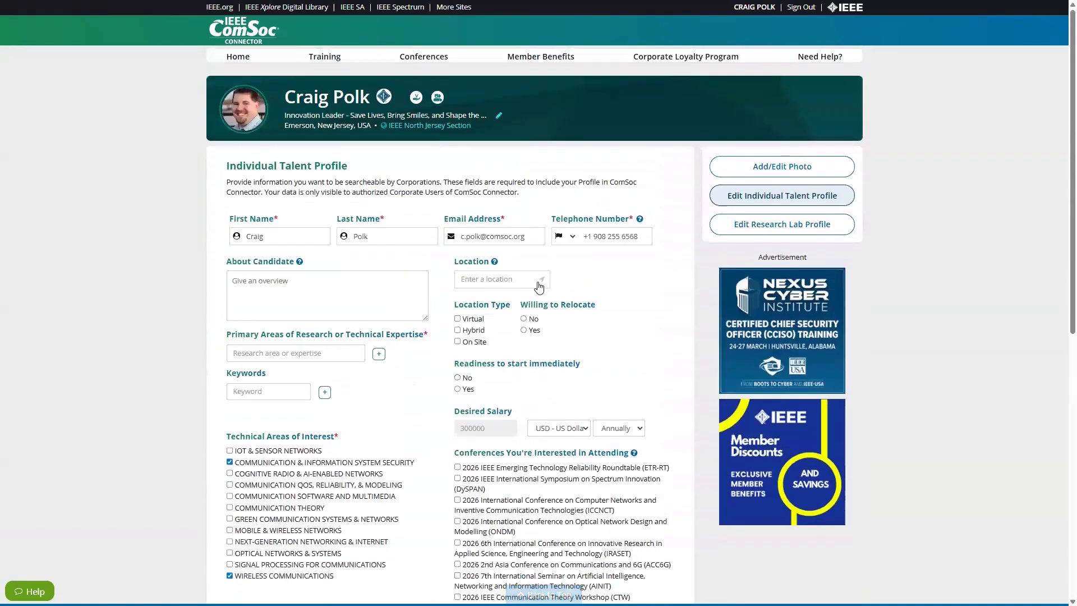